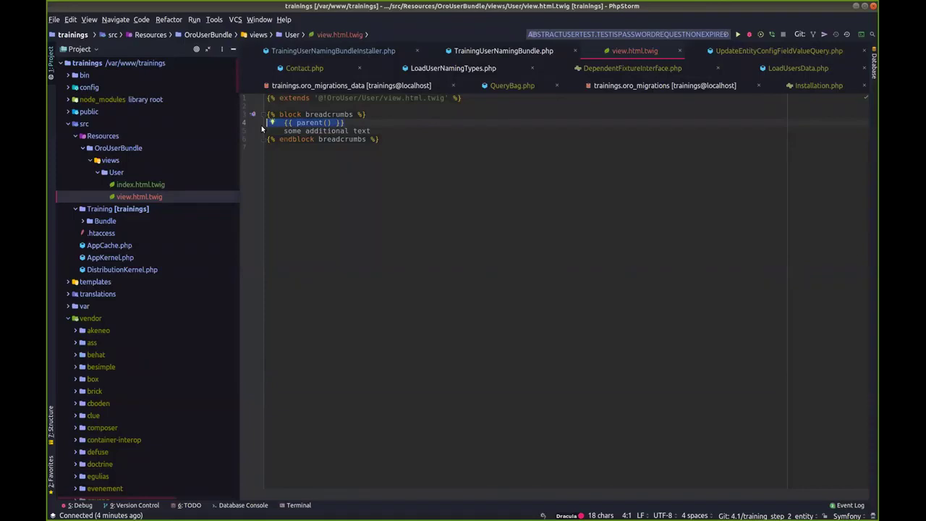
Switch to the browser, open the first user's page from User Management, and check the overridden breadcrumbs text in its header.
key(alt+Tab)
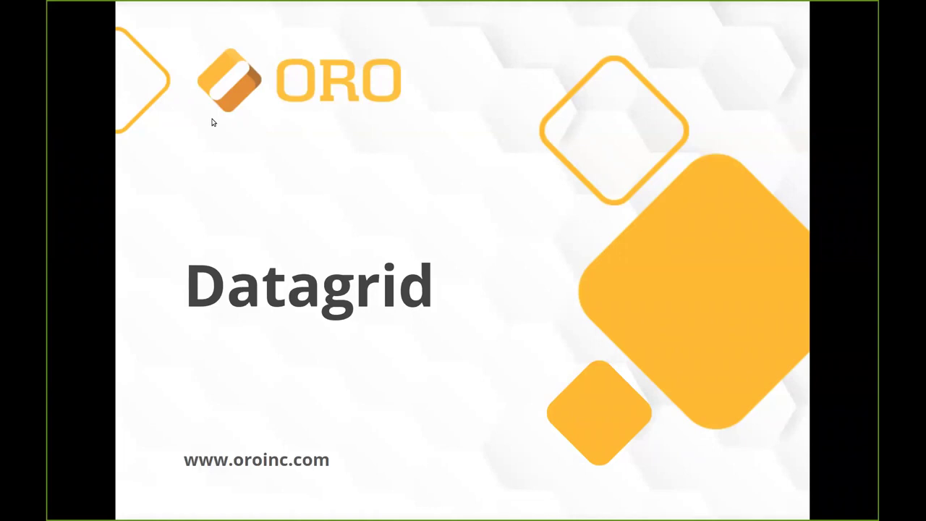
key(Escape)
click(414, 7)
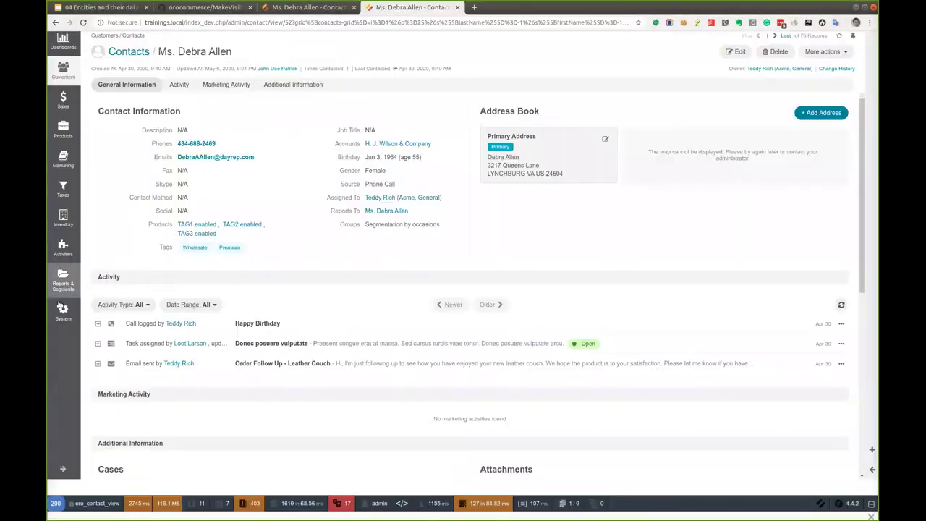
click(63, 311)
click(119, 94)
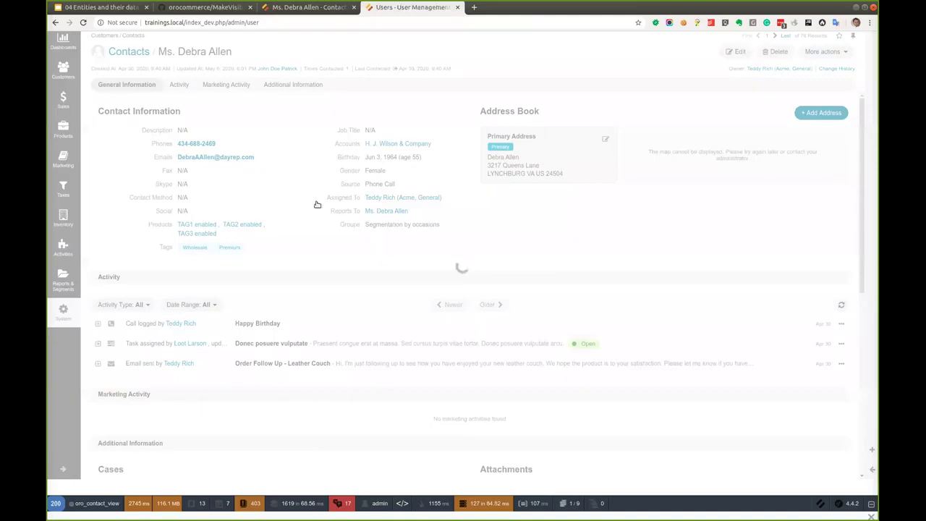
click(137, 158)
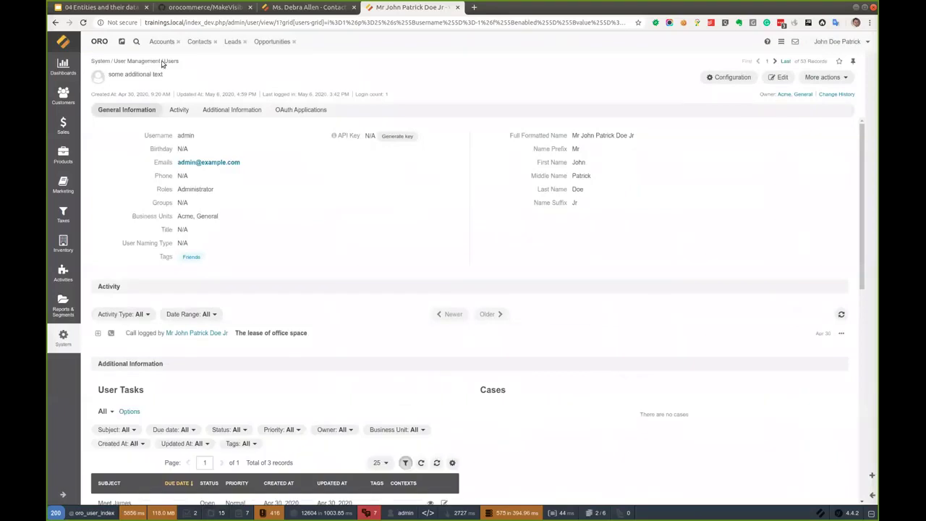
drag(174, 76, 138, 87)
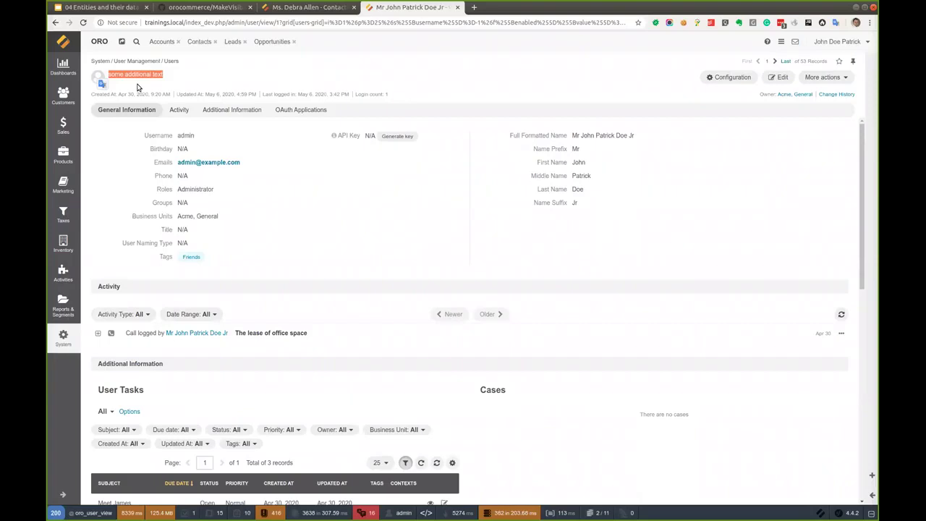
Uncomment the {{ parent() }} line in the breadcrumbs block of view.html.twig in PhpStorm, save, and reload the user page in the browser.
key(alt+Tab)
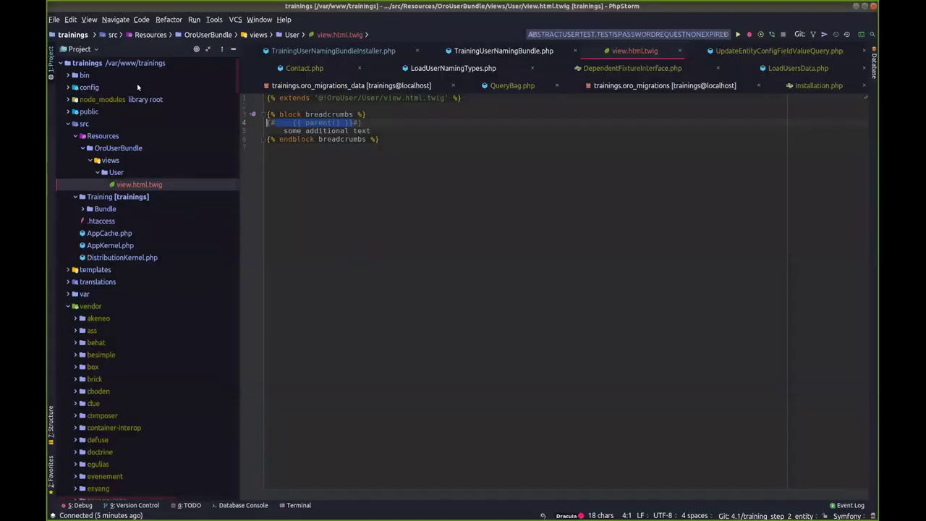
key(ctrl+slash)
key(ctrl+s)
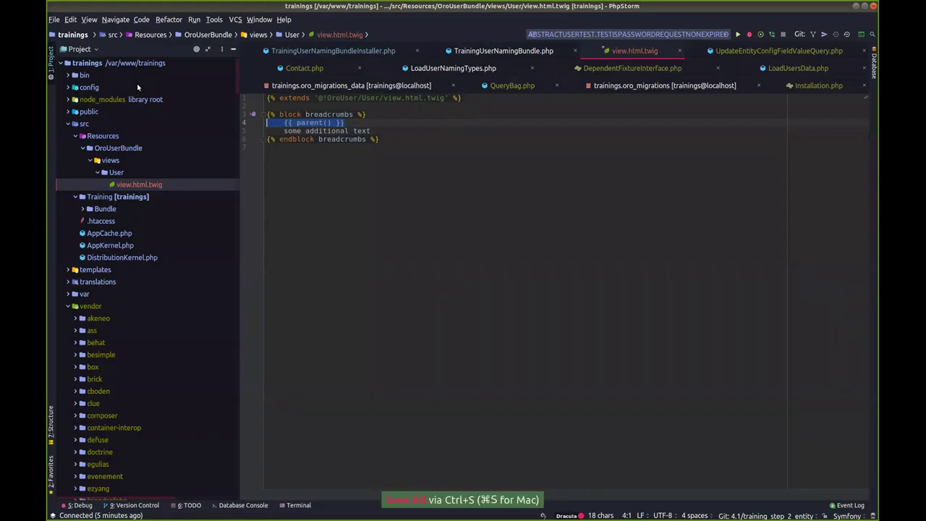
key(alt+Tab)
key(F5)
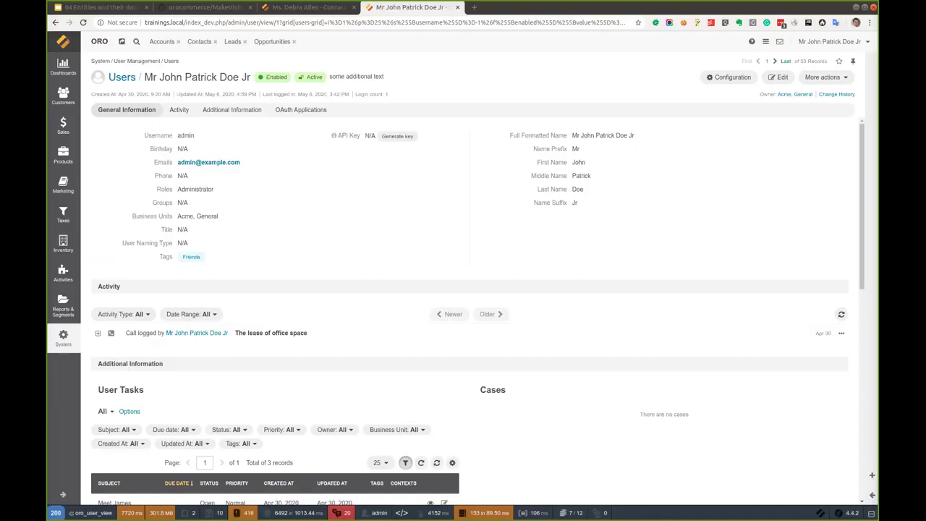
Open the All Contacts grid and look up the Fav Vehicle column in the grid settings by searching "vehi".
click(307, 8)
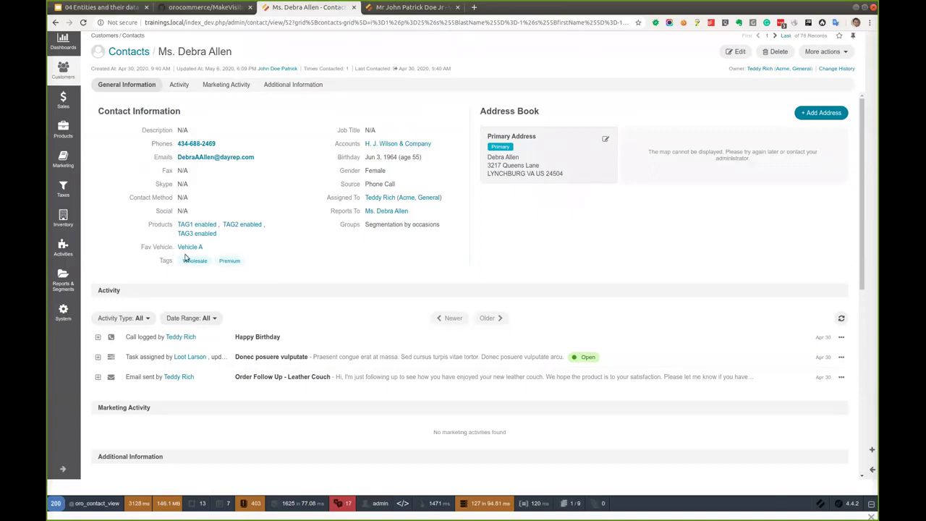
click(129, 52)
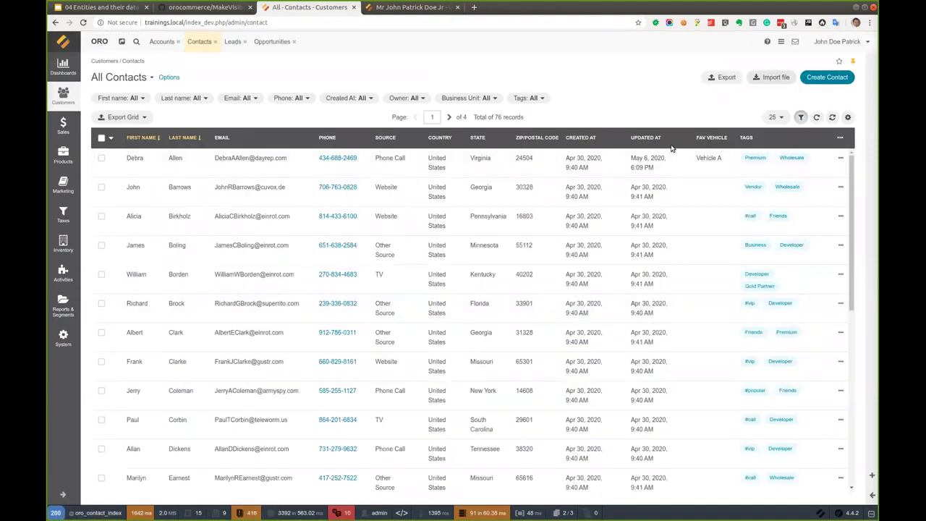
click(848, 116)
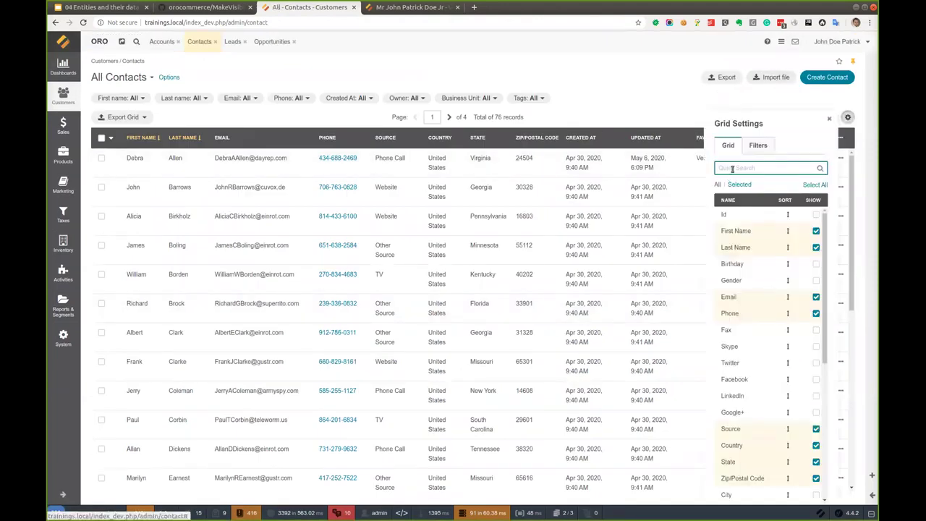
text(vehi)
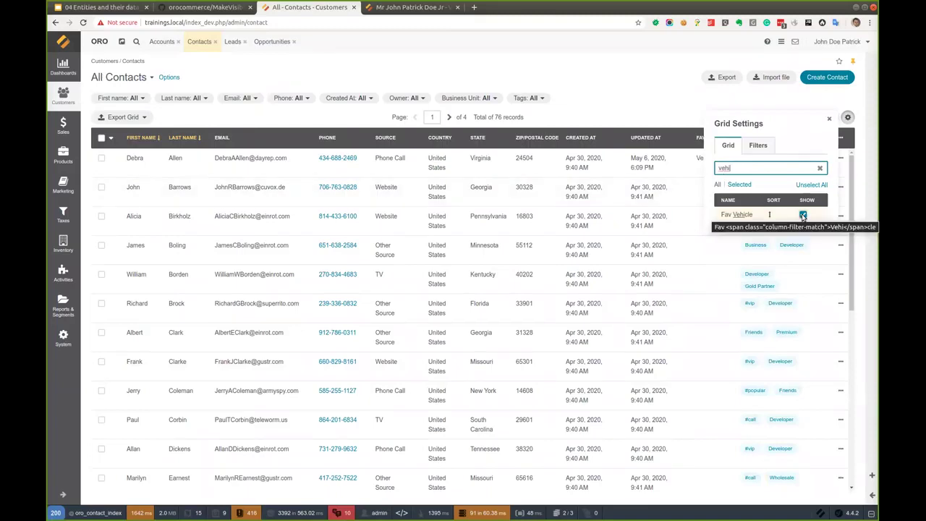
click(830, 118)
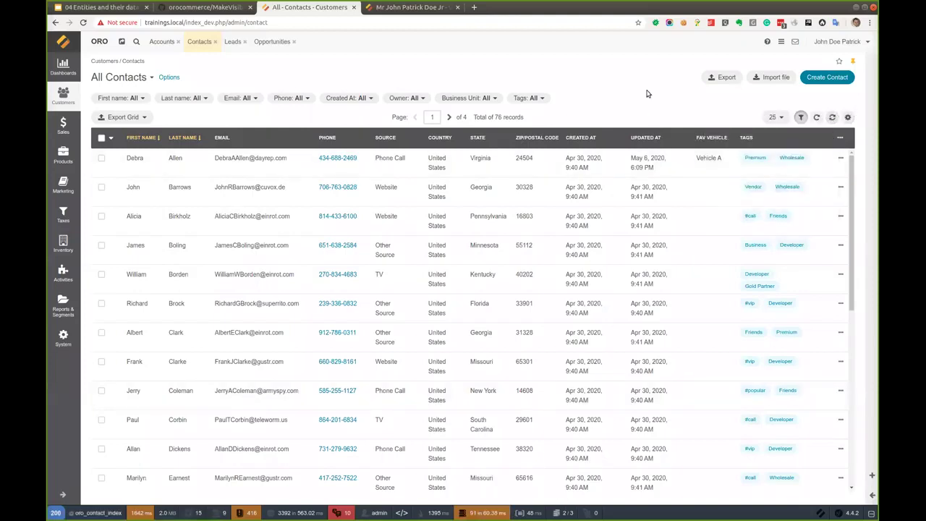
mouse_move(706, 168)
Open Entity Management in a separate browser tab, filter entities by name containing "Contact", and open the Contact entity.
click(63, 340)
middle_click(123, 453)
click(420, 8)
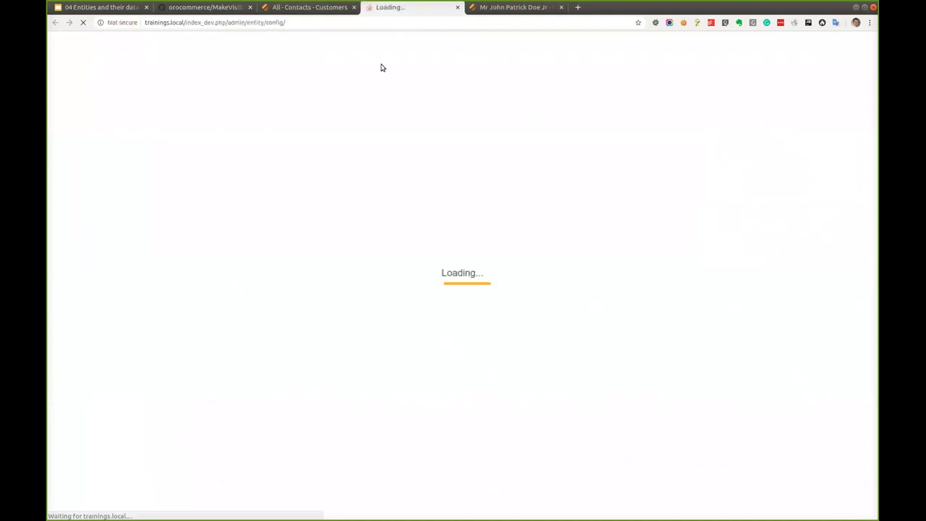
click(246, 96)
text(Contact)
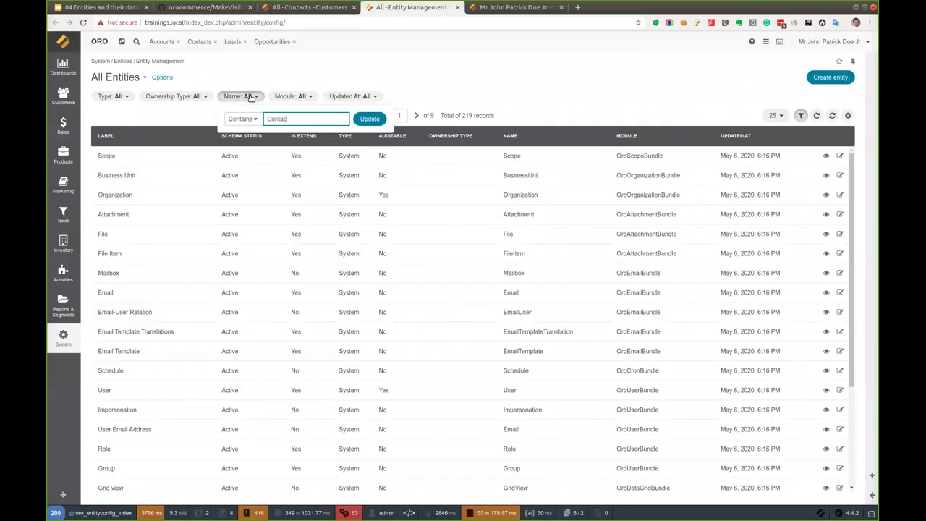
key(Return)
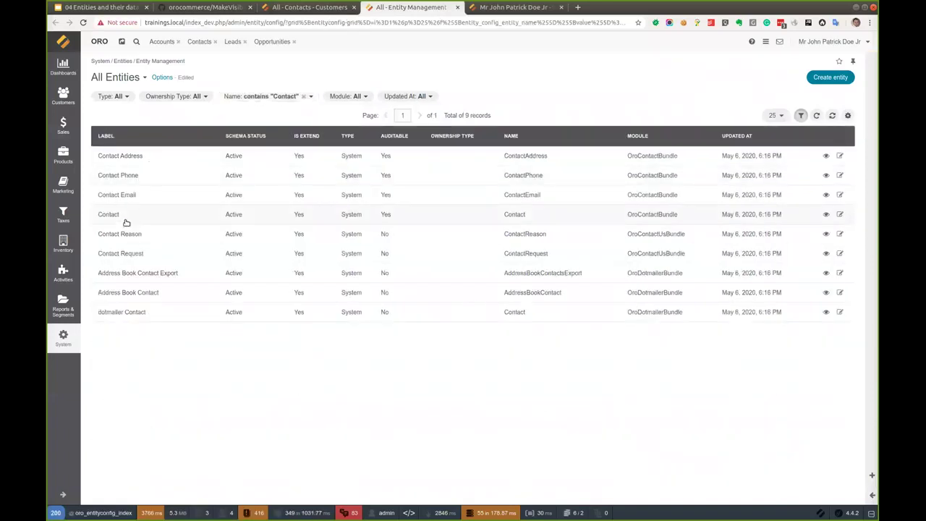
click(124, 217)
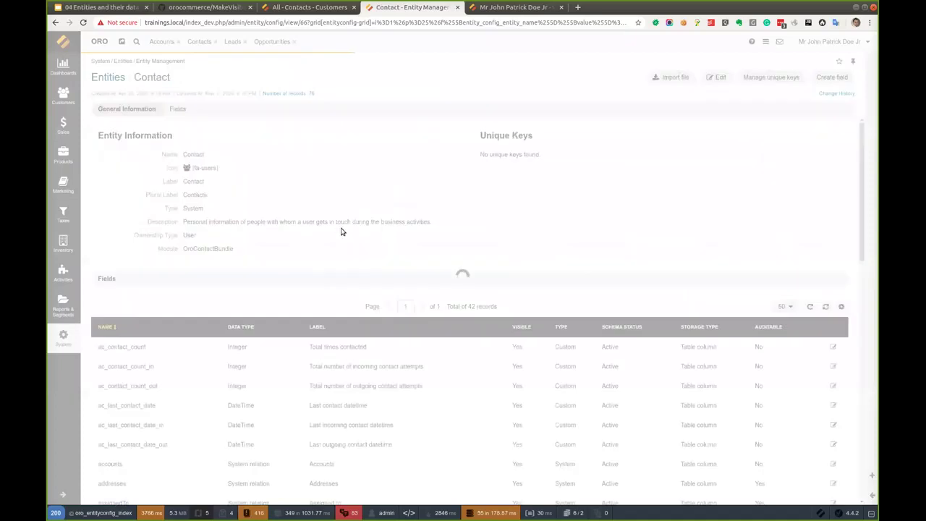
Find the fav_vehicle field in the Contact entity by searching the page for "vehi" and open it for editing.
key(ctrl+f)
text(vehi)
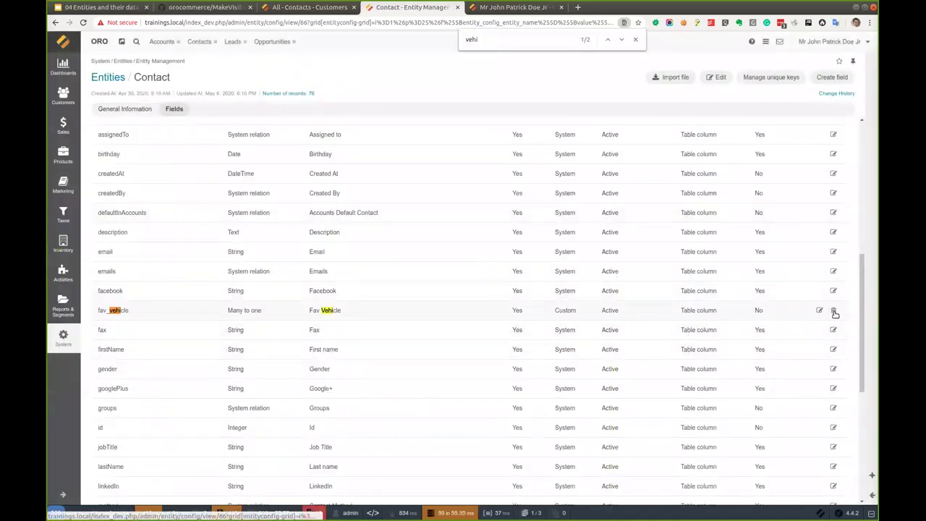
click(819, 310)
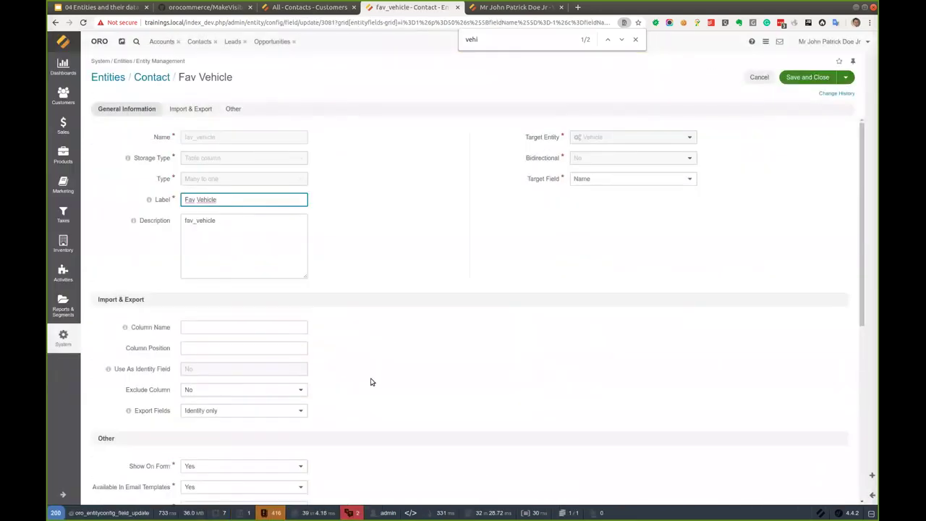
Set the Fav Vehicle field's Add To Grid Settings to "Yes and do not display", save it, and update the schema.
scroll(372, 380, down, 3)
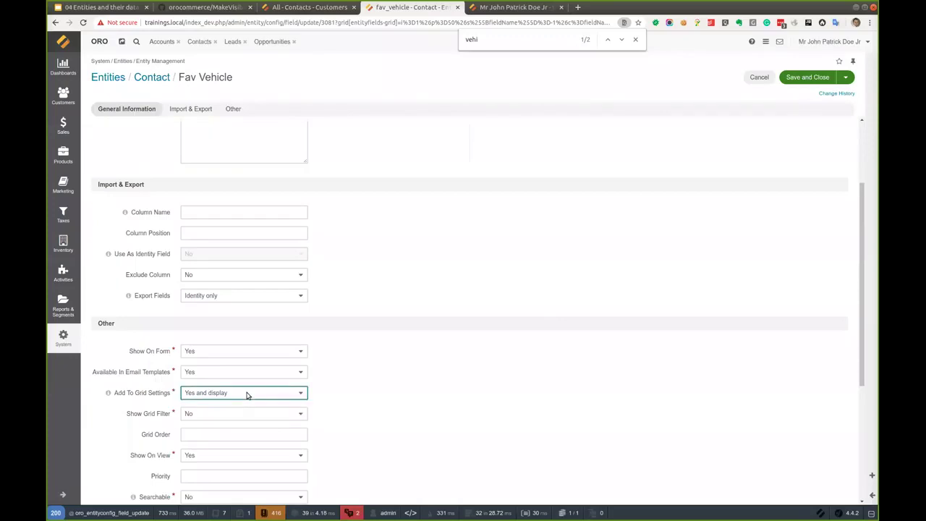
scroll(246, 394, down, 1)
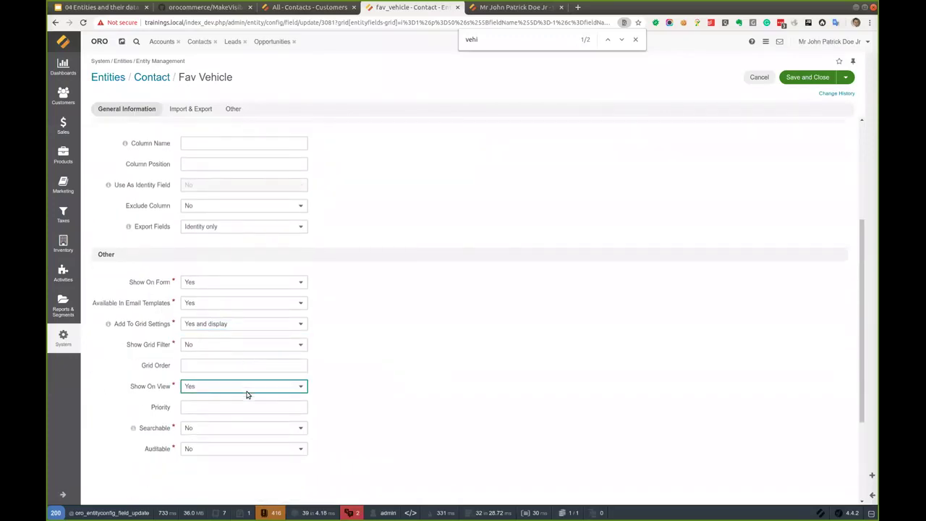
click(221, 348)
click(214, 327)
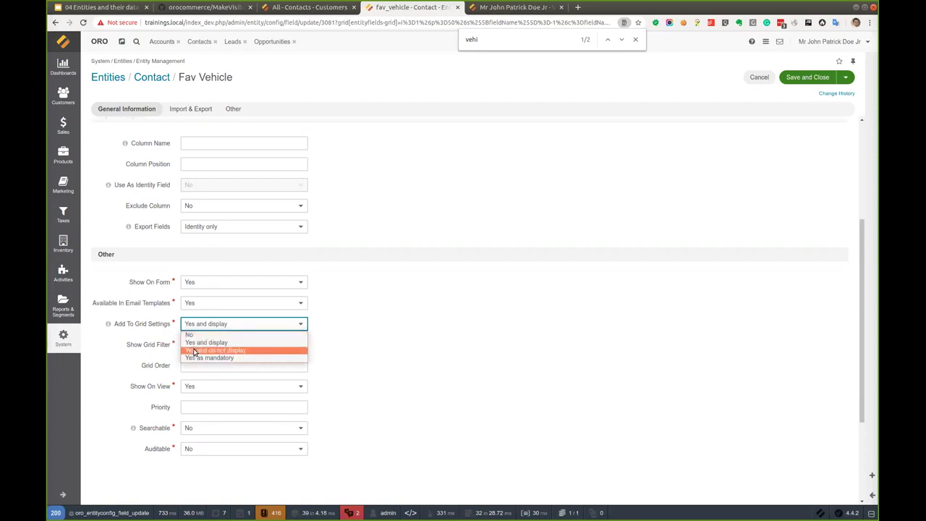
click(194, 351)
click(793, 81)
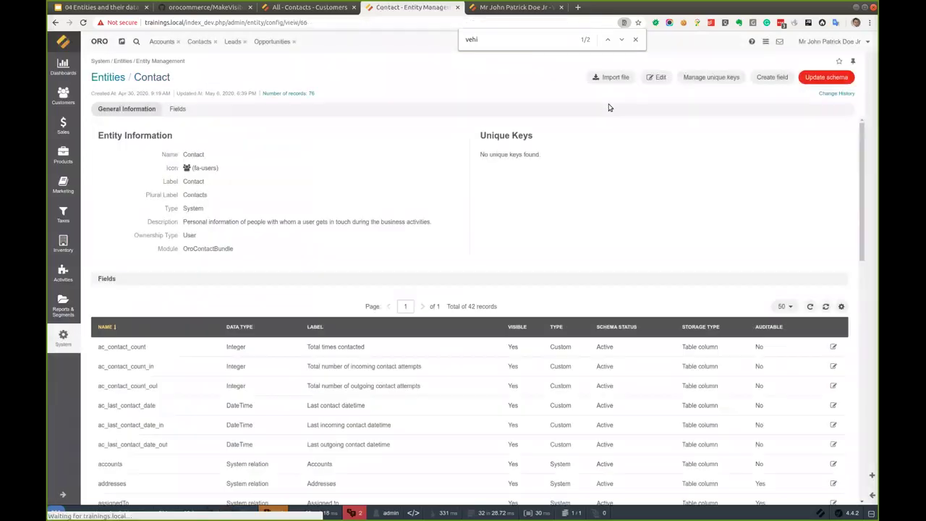
click(826, 81)
click(555, 124)
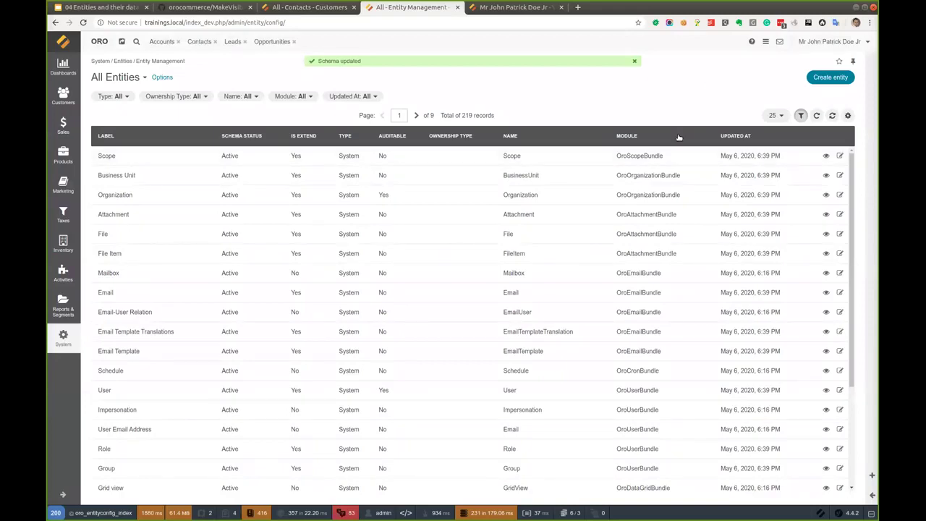
Reload the All Contacts grid and examine the available columns and filters in its grid settings.
click(503, 9)
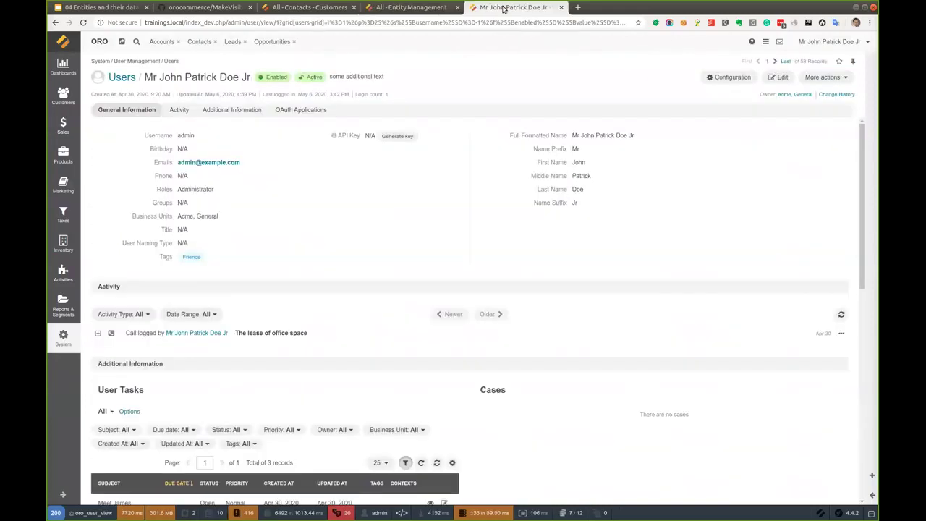
click(314, 12)
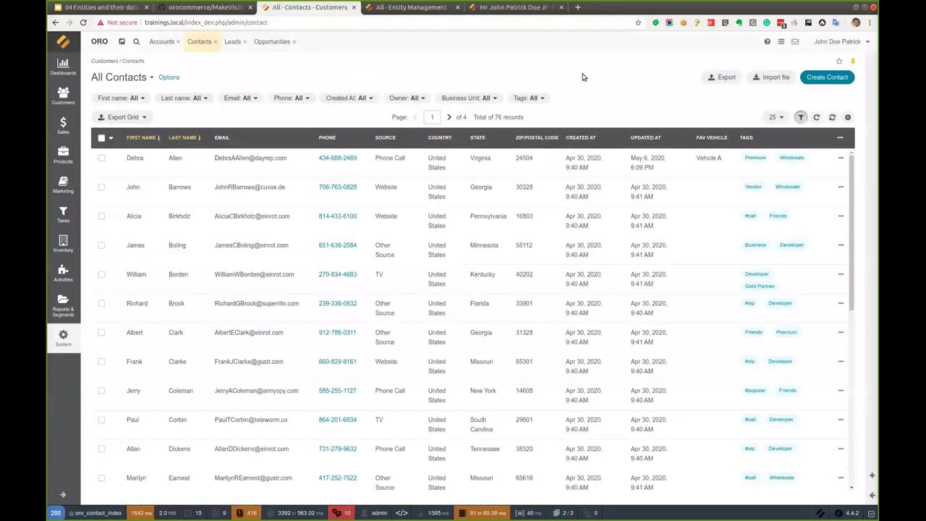
key(F5)
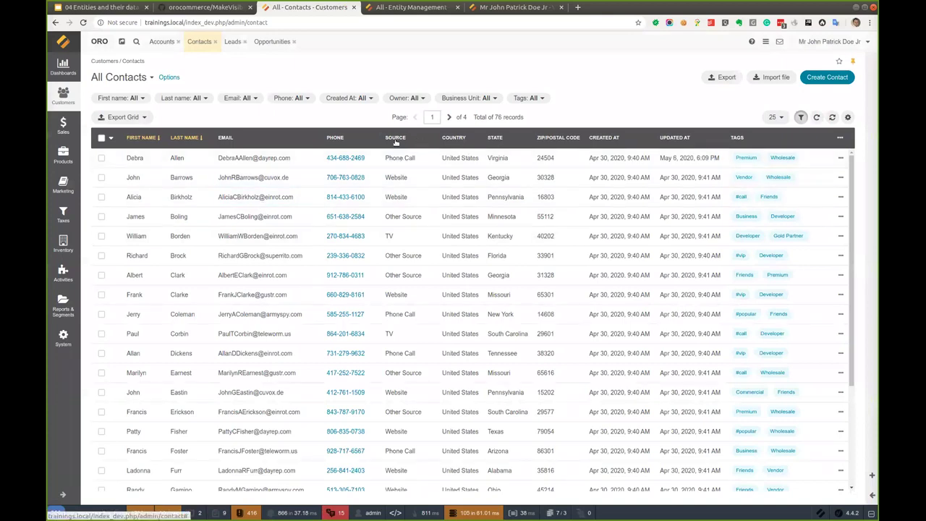
click(846, 117)
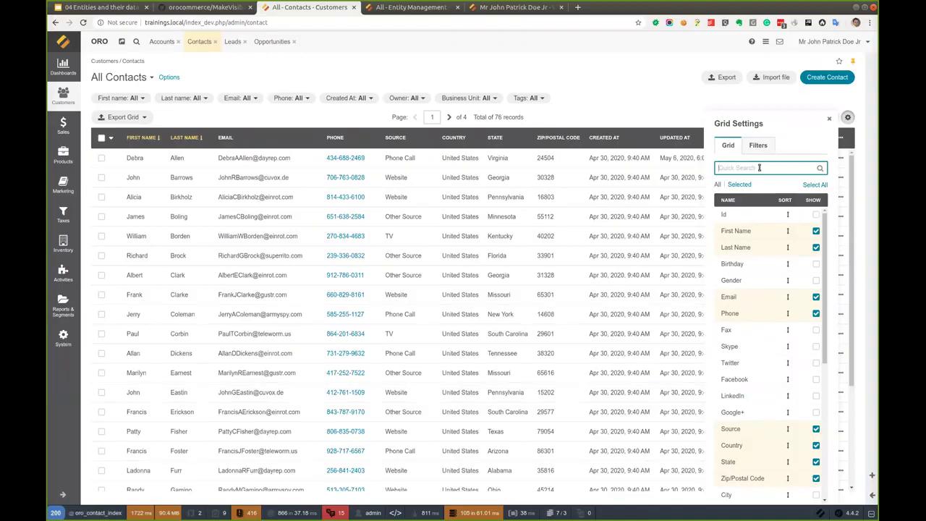
click(758, 145)
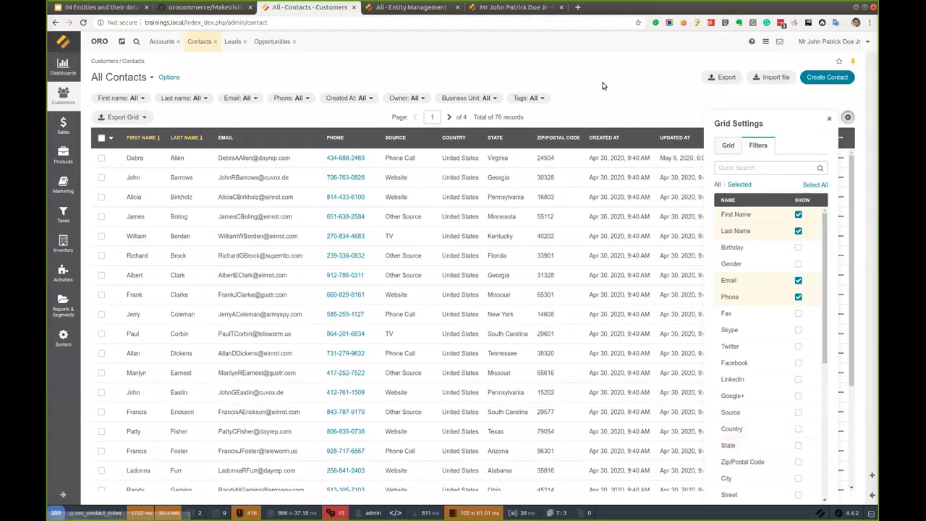
click(829, 118)
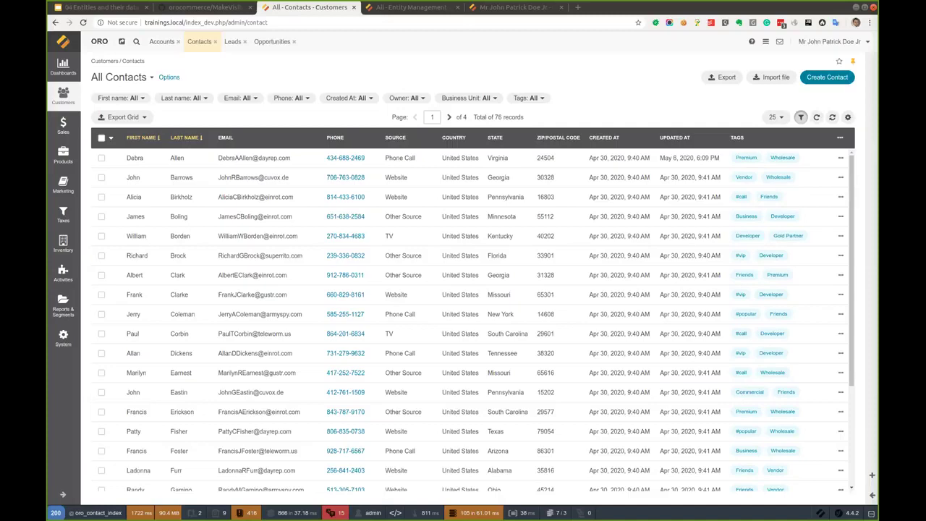
Switch to PhpStorm and open TrainingUserNamingBundleInstaller.php from the UserNamingBundle's Migrations/Schema folder.
key(alt+Tab)
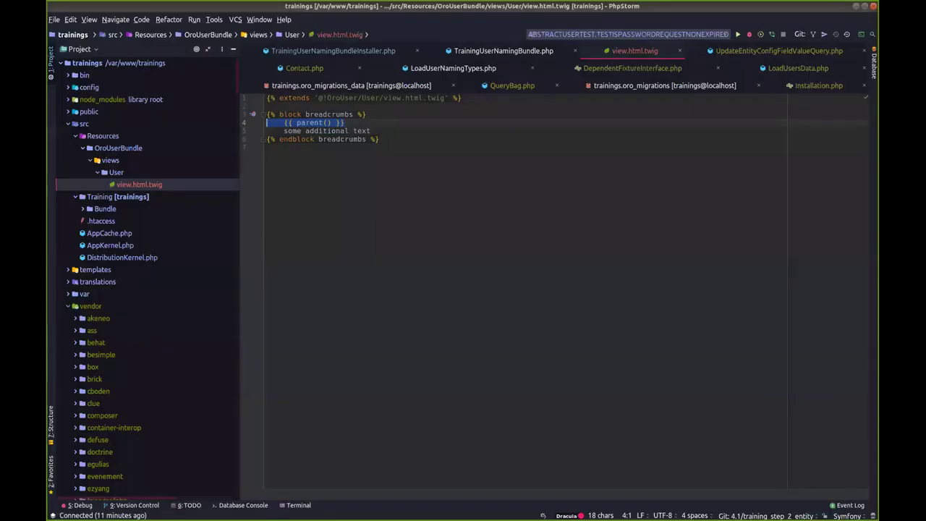
double_click(117, 208)
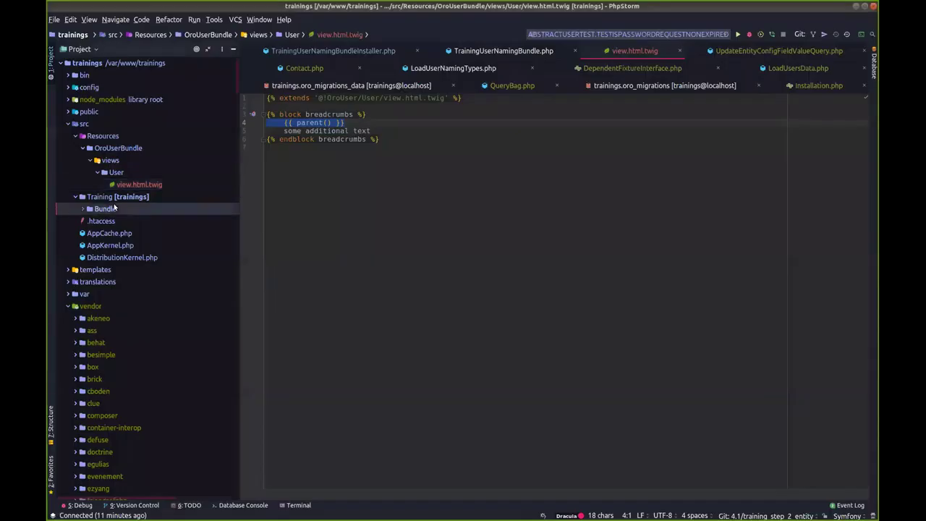
double_click(123, 220)
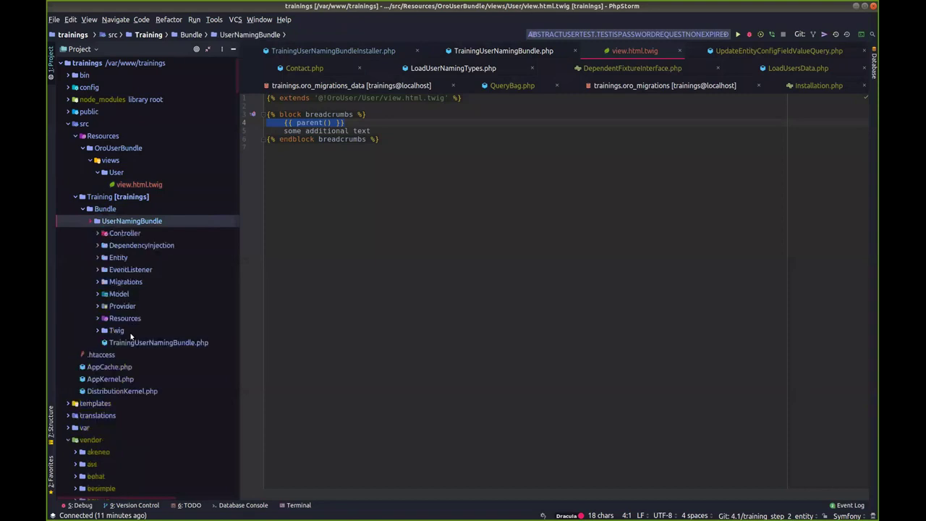
click(129, 282)
double_click(127, 282)
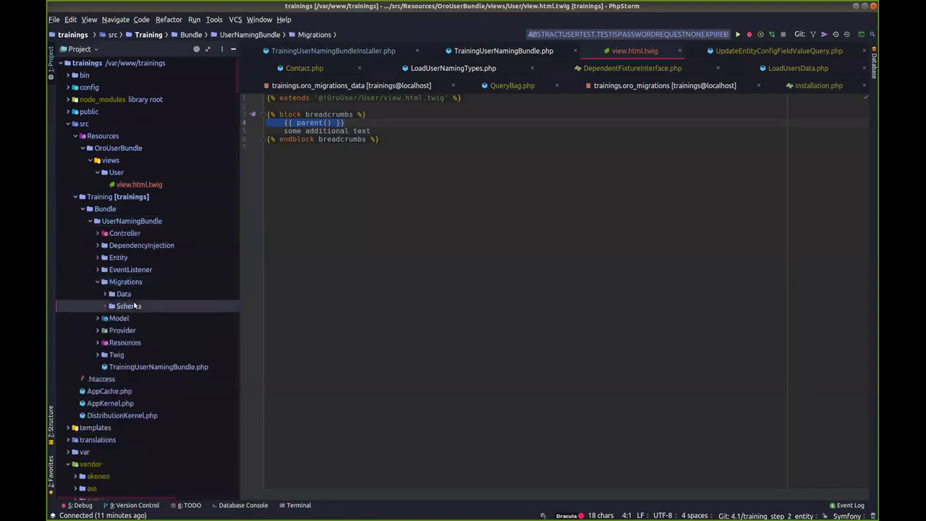
double_click(129, 306)
double_click(177, 354)
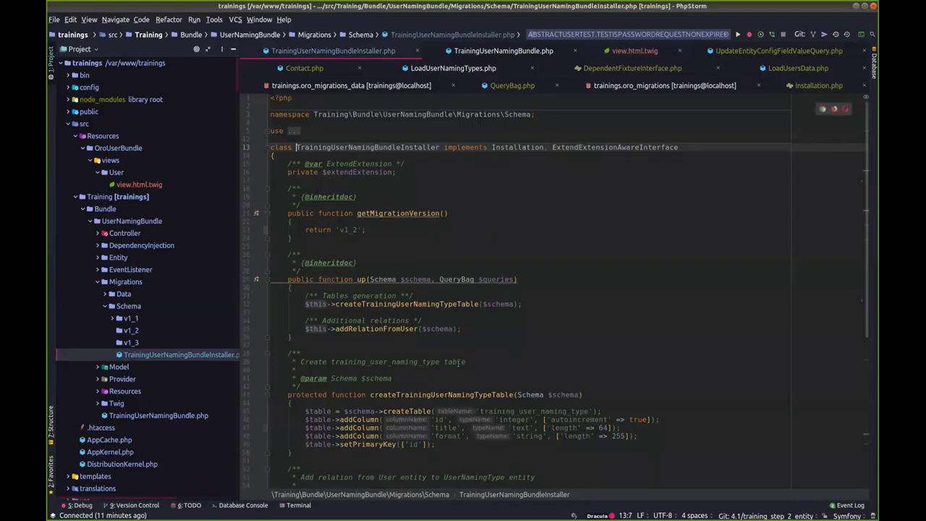
Below the createTable call in createTrainingUserNamingTypeTable, add an if condition that negates $table->hasColumn().
scroll(438, 290, down, 2)
click(597, 360)
key(Return)
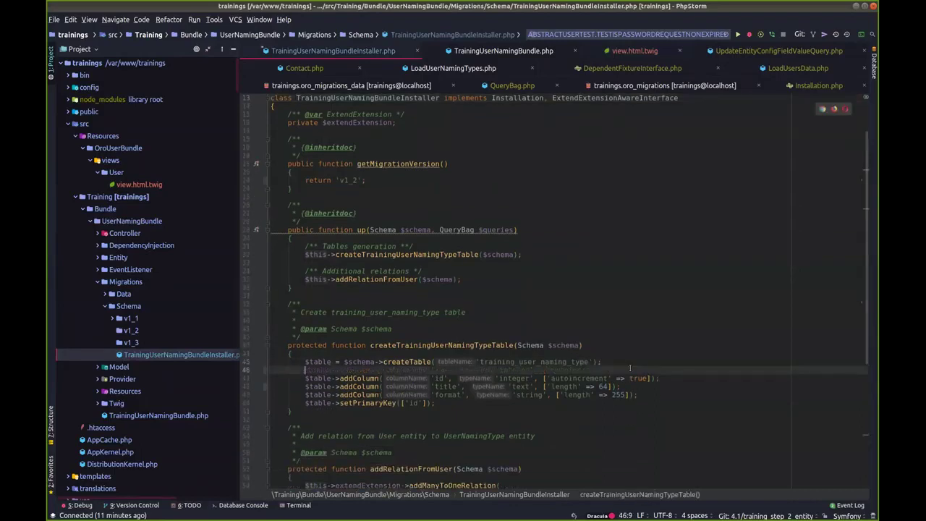
text(if (!$)
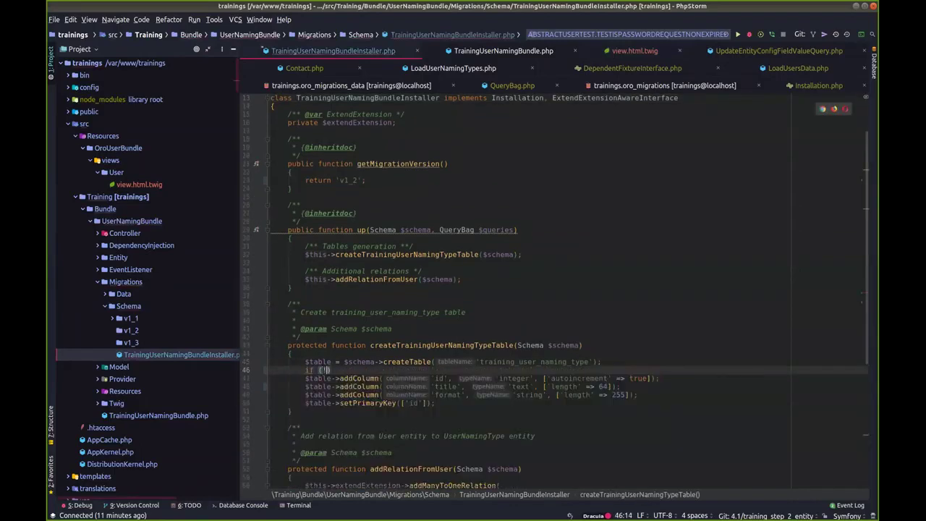
text(t)
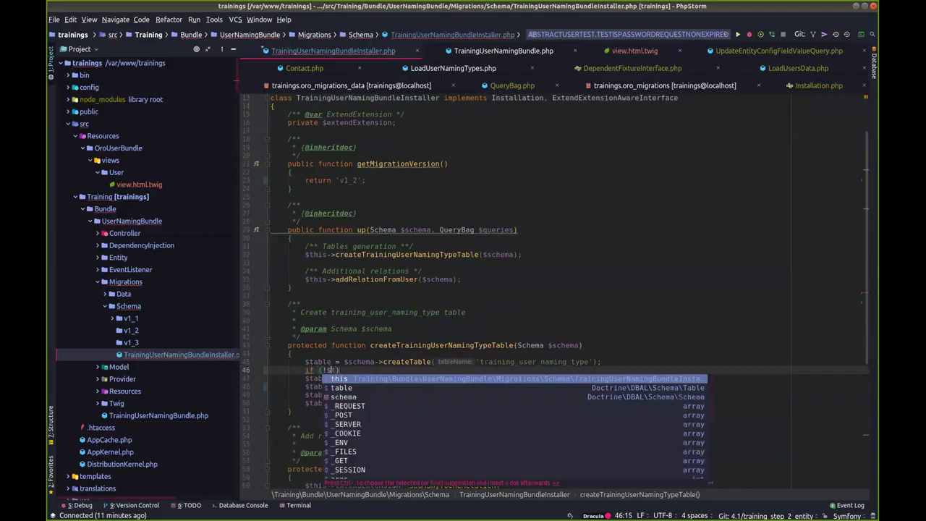
text(ta)
key(Return)
text(->)
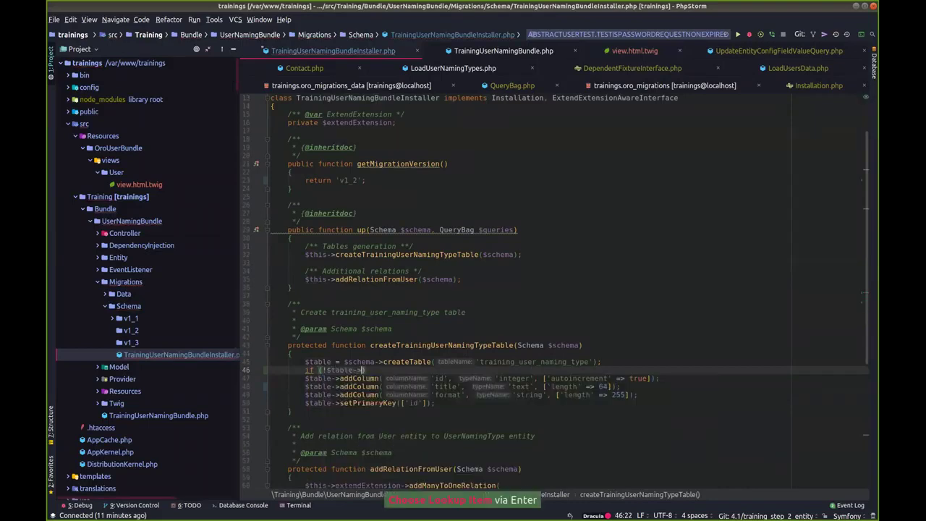
text(has)
key(Return)
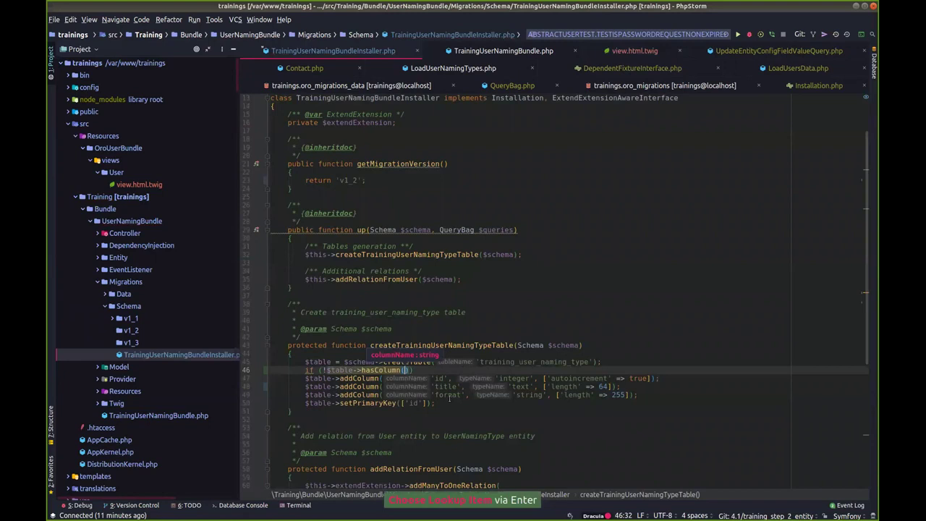
Copy 'id' into the hasColumn check as its column name and add a braced body to the if statement.
key(ctrl+c)
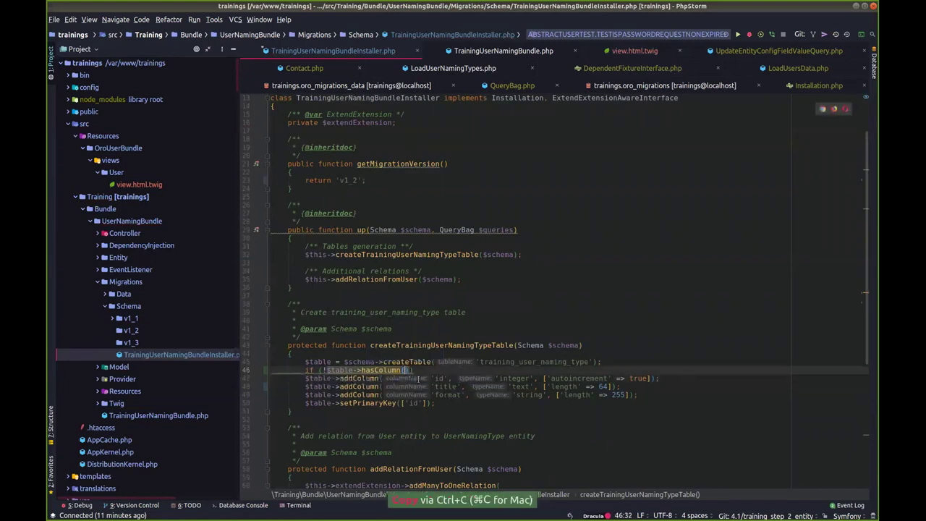
key(ctrl+v)
text() {)
key(Return)
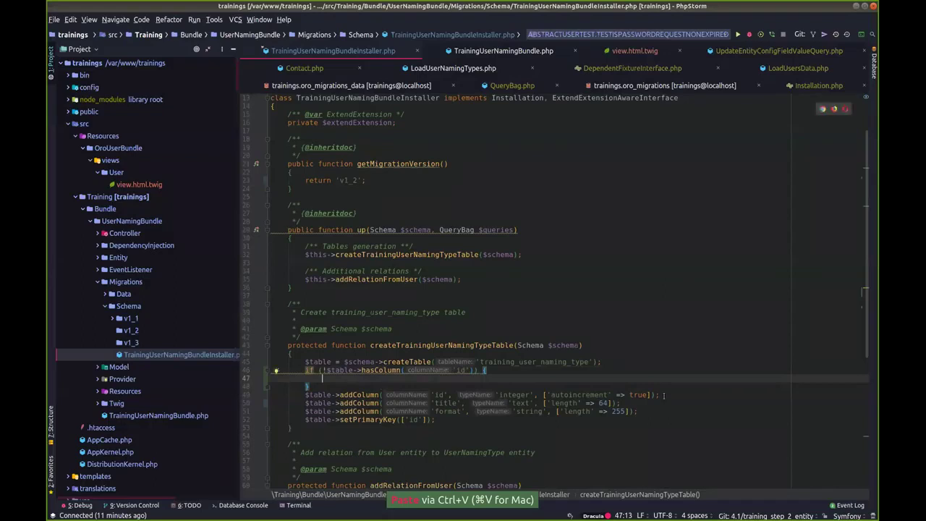
Move the line that adds the 'id' column into the body of the if statement.
triple_click(640, 394)
key(ctrl+x)
drag(322, 379, 528, 370)
key(ctrl+v)
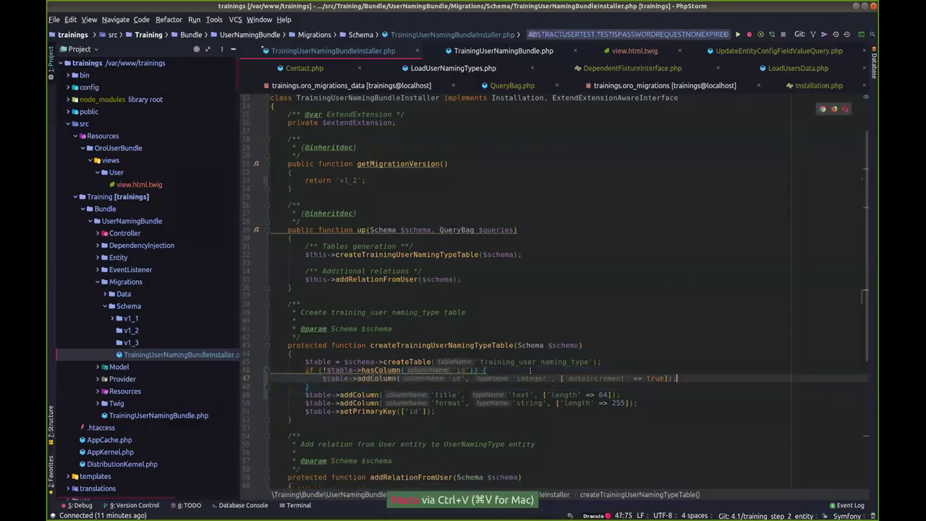